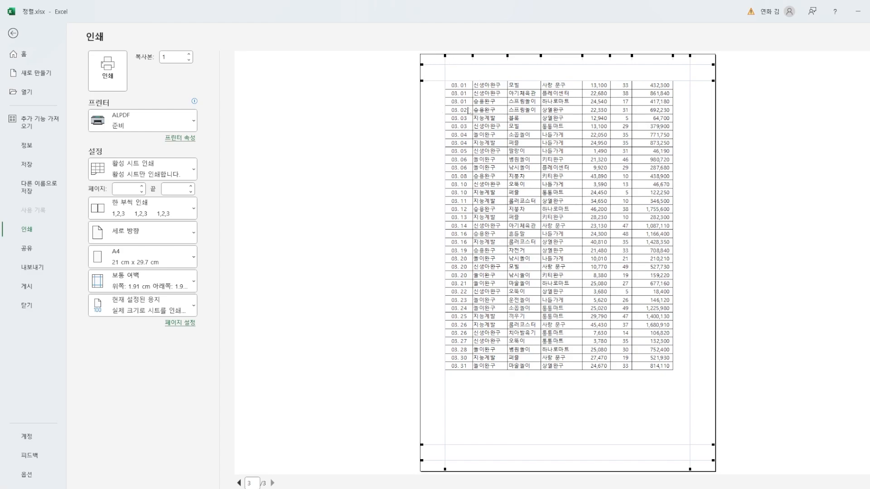
Page the print preview back to the first page, and highlight "반복할 행" in the 엑셀_추가내용.pdf notes in the browser
{"action": "left_click", "coordinate": [239, 484]}
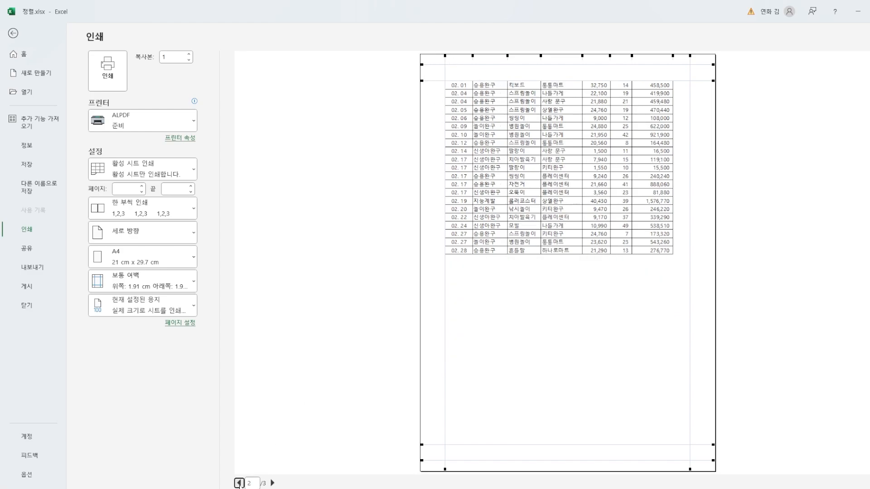
{"action": "left_click", "coordinate": [239, 483]}
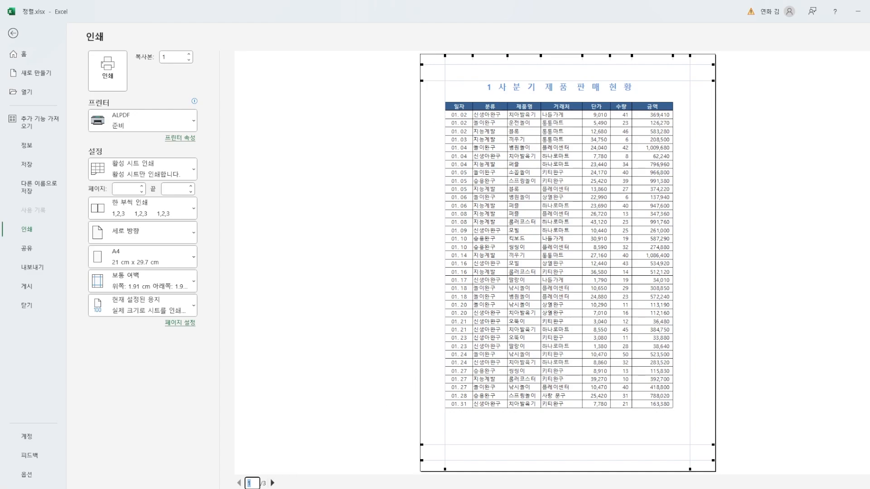
{"action": "key", "text": "alt+Tab"}
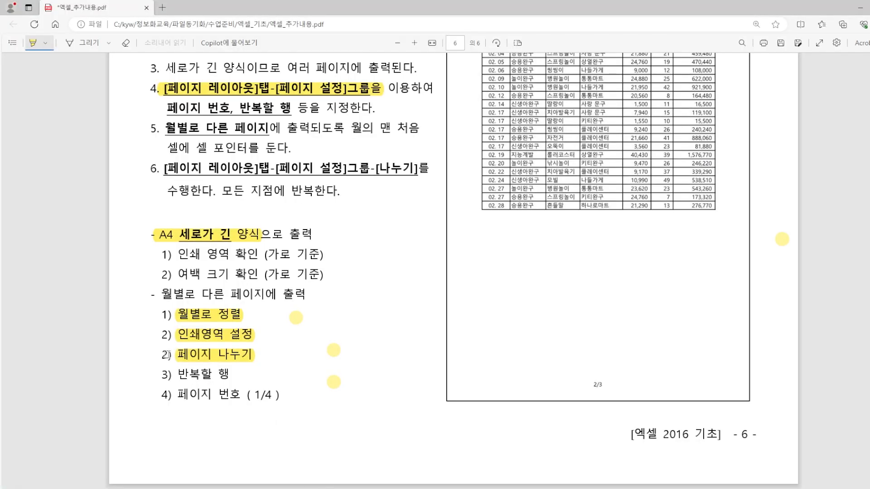
{"action": "left_click_drag", "start_coordinate": [173, 376], "coordinate": [234, 376]}
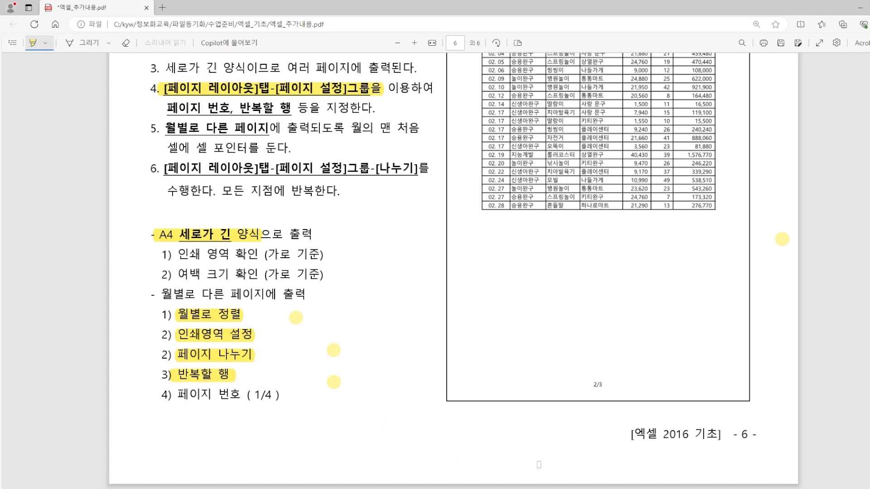
Switch back to the Excel worksheet and open the print titles settings in Page Setup
{"action": "key", "text": "alt+Tab"}
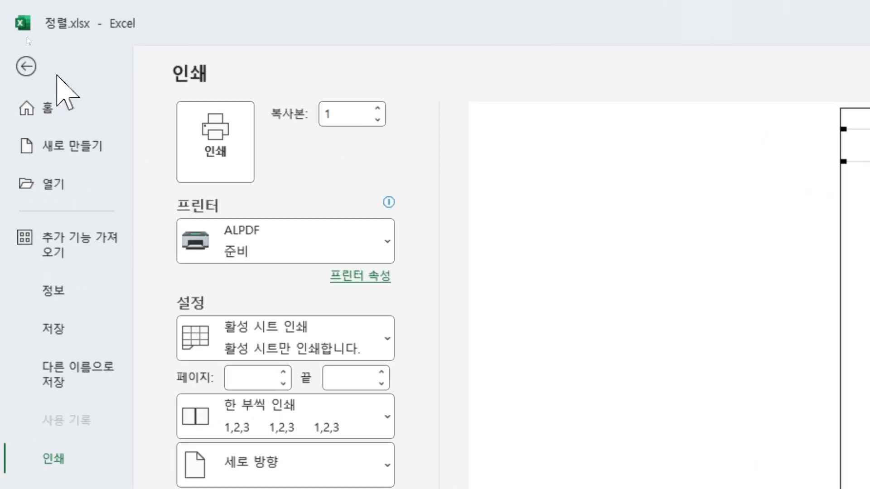
{"action": "left_click", "coordinate": [13, 33]}
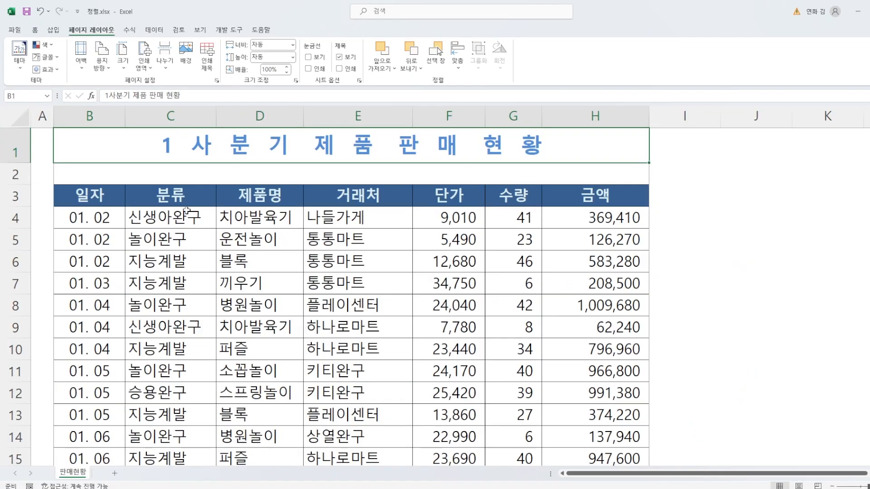
{"action": "left_click", "coordinate": [252, 240]}
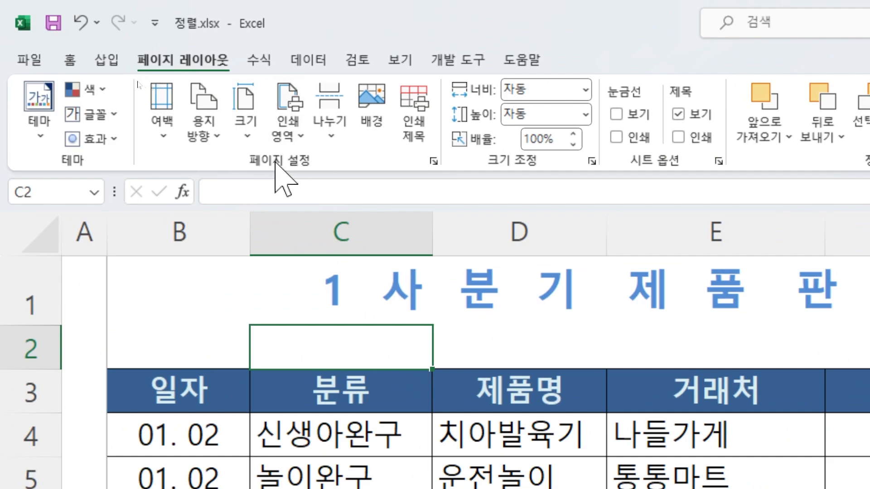
{"action": "left_click", "coordinate": [416, 123]}
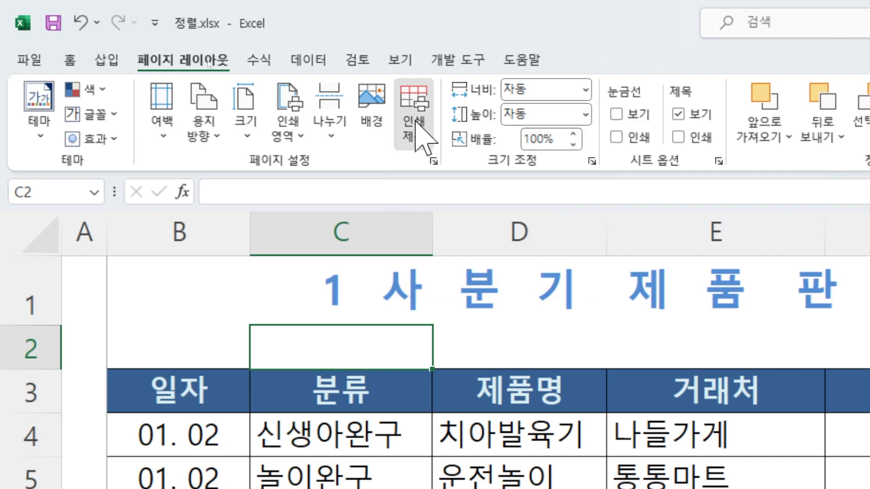
{"action": "left_click_drag", "start_coordinate": [477, 35], "coordinate": [459, 124]}
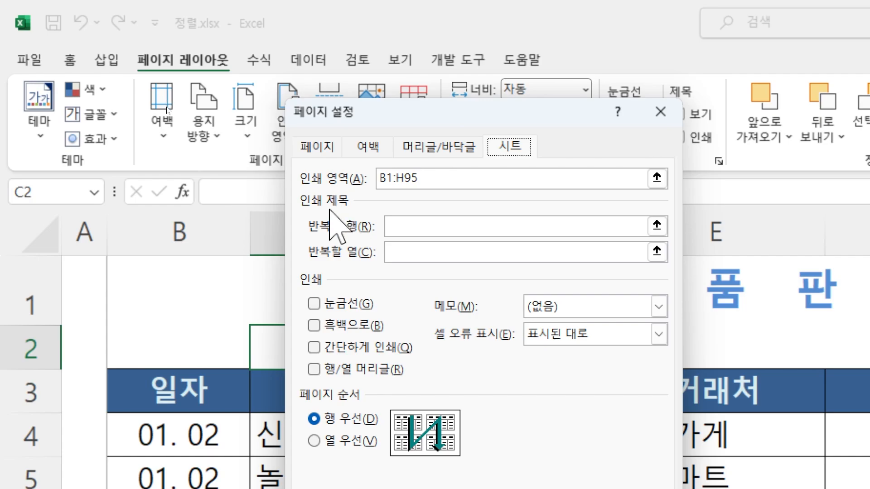
Set the rows to repeat on every printed page to $1:$3 by selecting the title and header rows, and apply it
{"action": "left_click", "coordinate": [406, 232]}
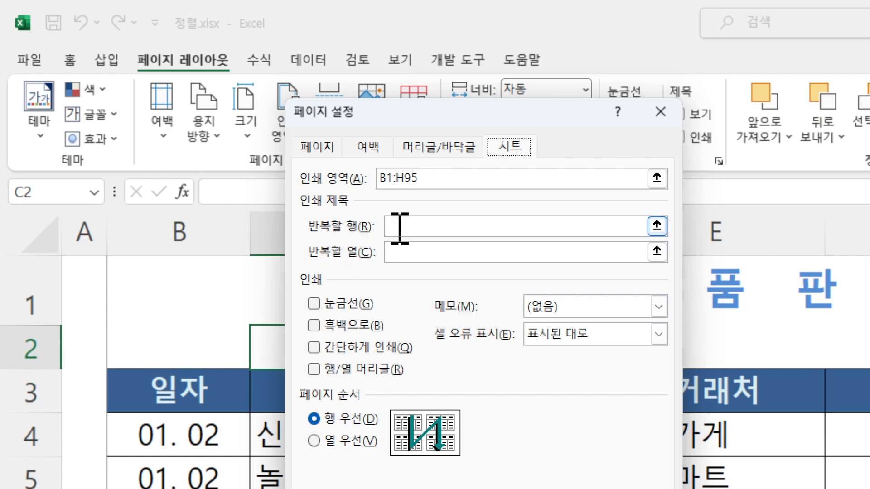
{"action": "left_click", "coordinate": [399, 229]}
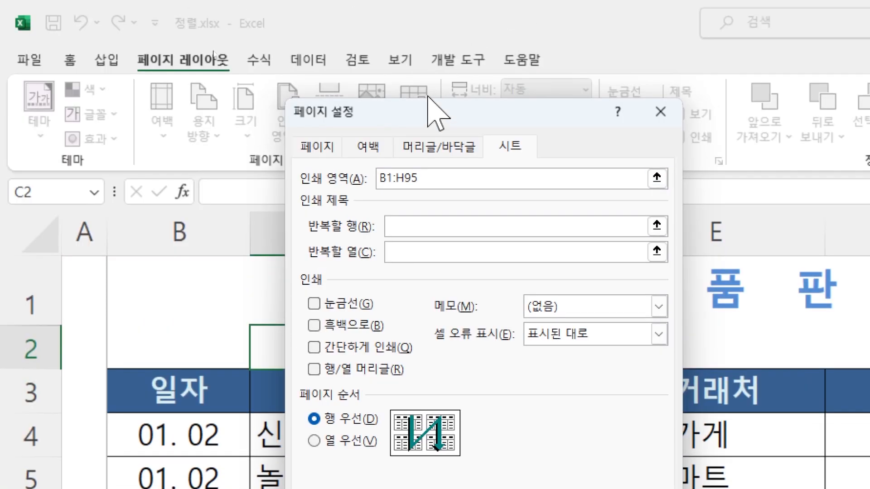
{"action": "left_click_drag", "start_coordinate": [438, 60], "coordinate": [417, 110]}
{"action": "left_click_drag", "start_coordinate": [416, 155], "coordinate": [408, 432]}
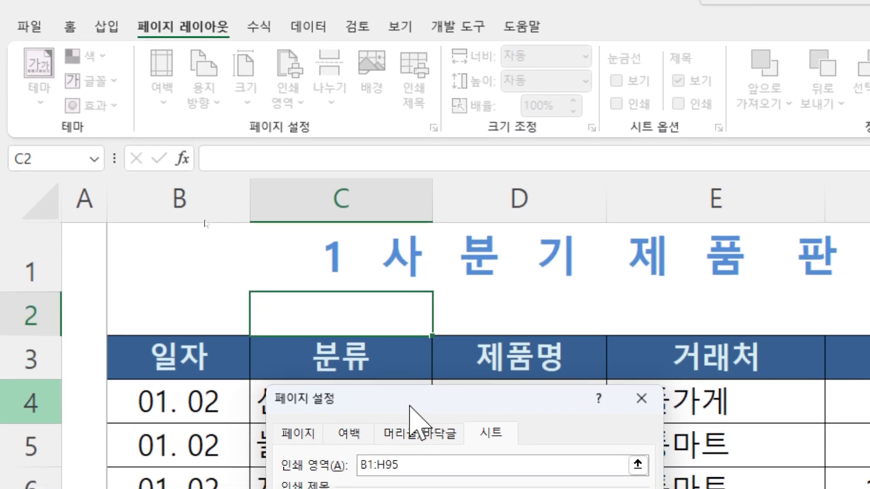
{"action": "left_click_drag", "start_coordinate": [418, 443], "coordinate": [432, 416]}
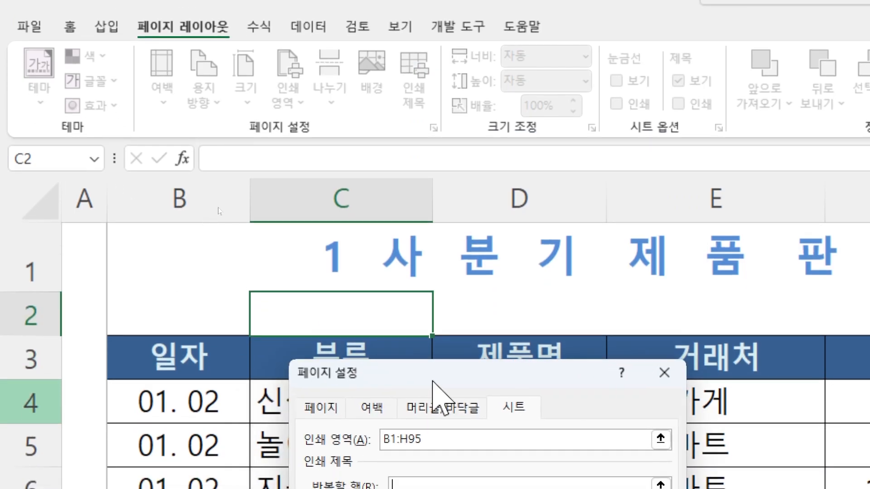
{"action": "left_click_drag", "start_coordinate": [433, 380], "coordinate": [572, 45]}
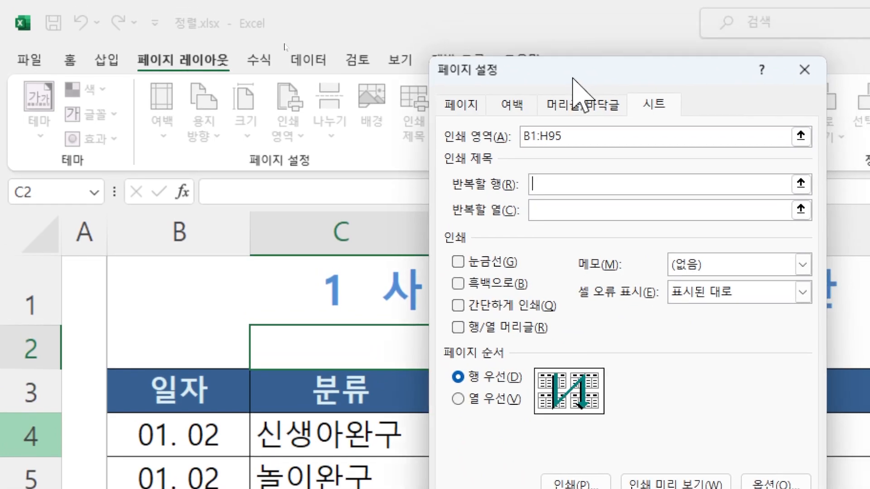
{"action": "left_click_drag", "start_coordinate": [572, 79], "coordinate": [569, 94]}
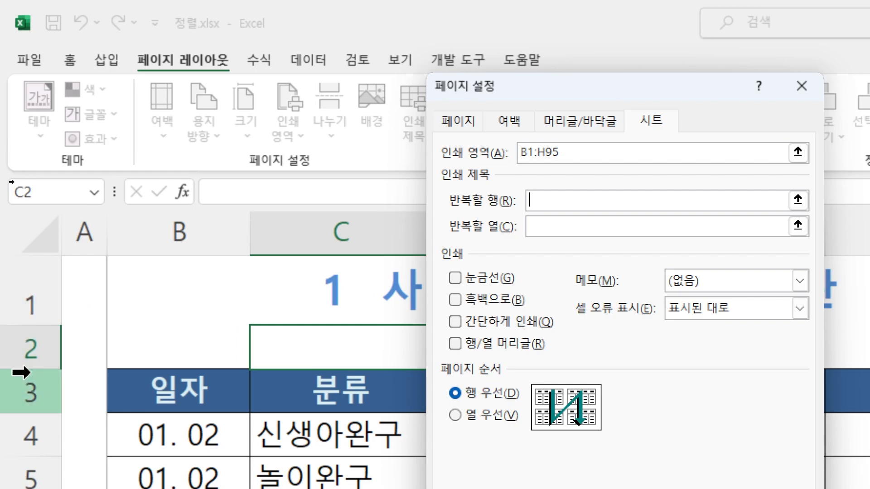
{"action": "left_click_drag", "start_coordinate": [28, 291], "coordinate": [35, 393]}
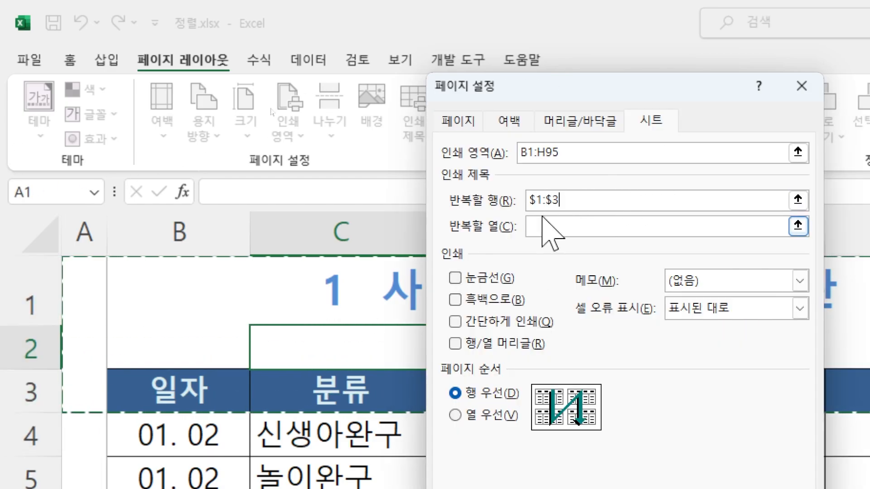
{"action": "left_click_drag", "start_coordinate": [598, 95], "coordinate": [454, 149]}
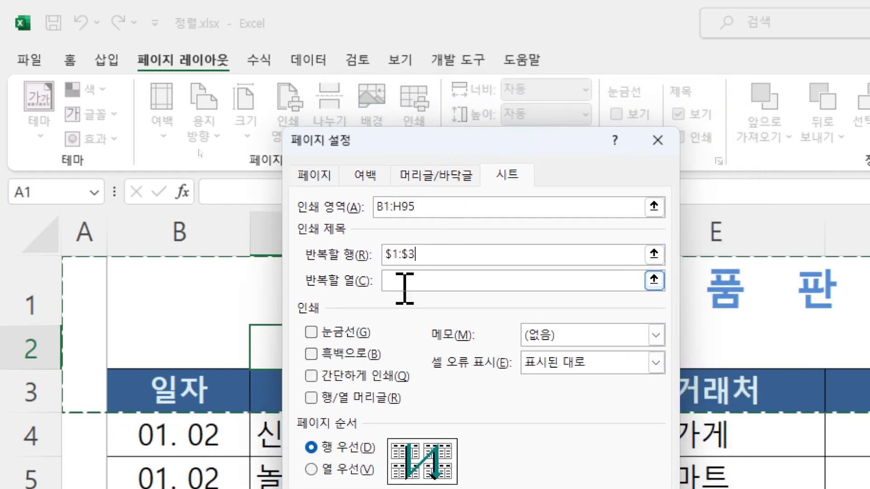
{"action": "left_click_drag", "start_coordinate": [429, 256], "coordinate": [374, 255]}
{"action": "left_click", "coordinate": [439, 256]}
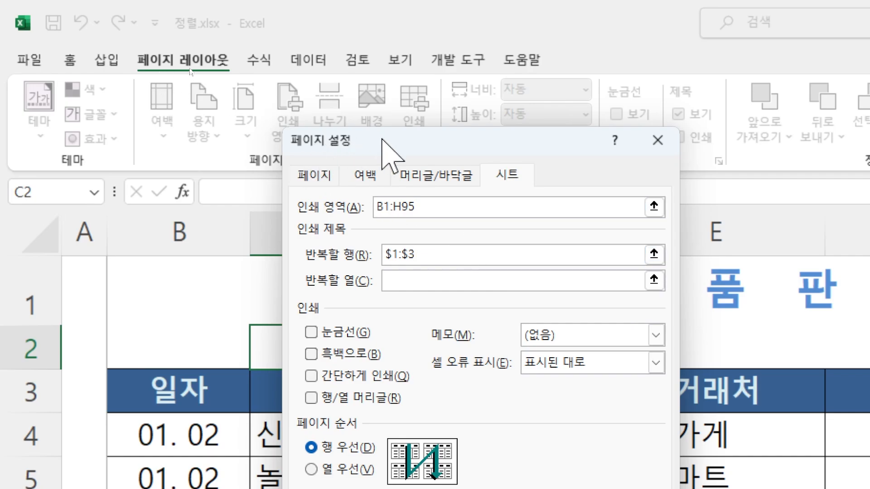
{"action": "left_click_drag", "start_coordinate": [383, 141], "coordinate": [338, 15]}
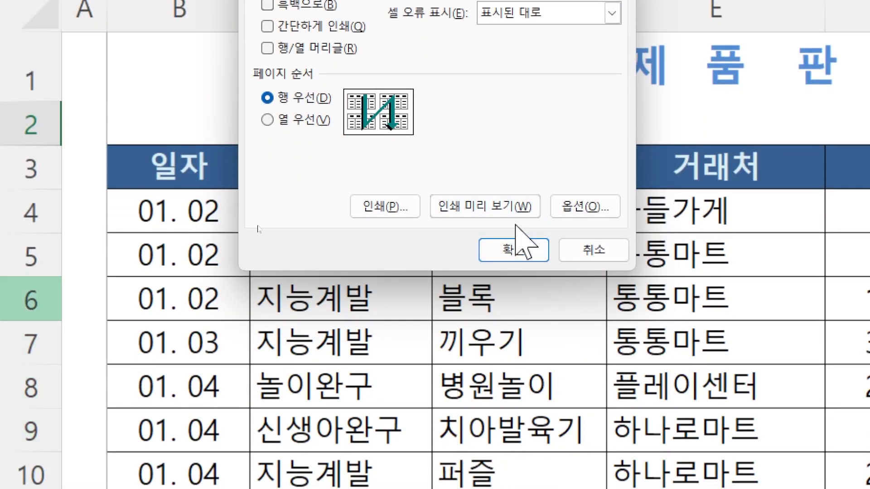
{"action": "left_click", "coordinate": [516, 473]}
Open the print preview and check the title and header rows on all three pages
{"action": "left_click", "coordinate": [171, 246]}
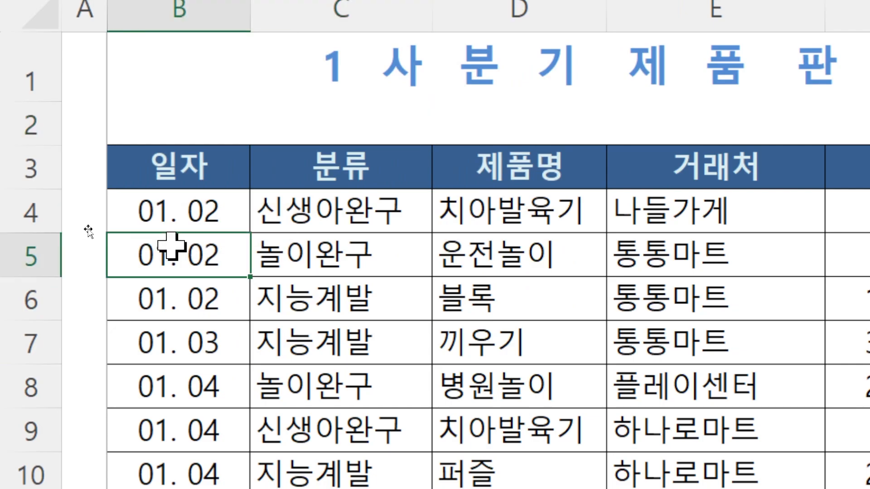
{"action": "left_click", "coordinate": [178, 215]}
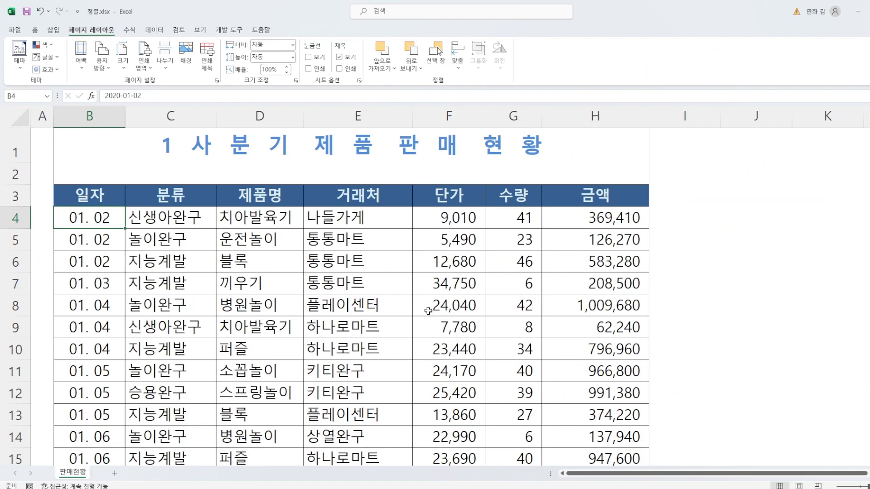
{"action": "left_click", "coordinate": [15, 30]}
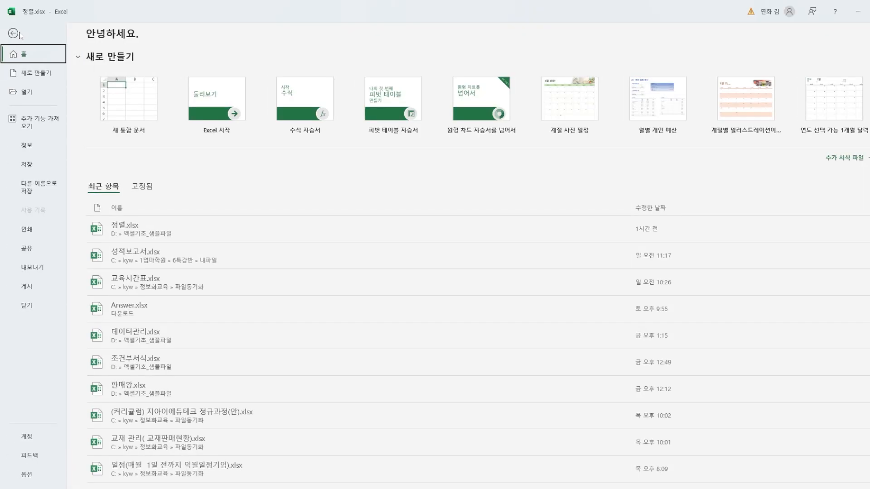
{"action": "left_click", "coordinate": [27, 230]}
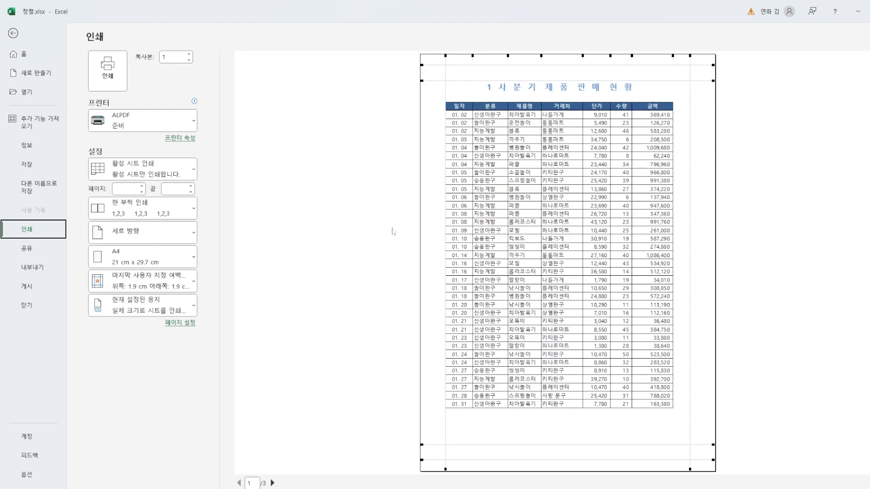
{"action": "left_click", "coordinate": [272, 484]}
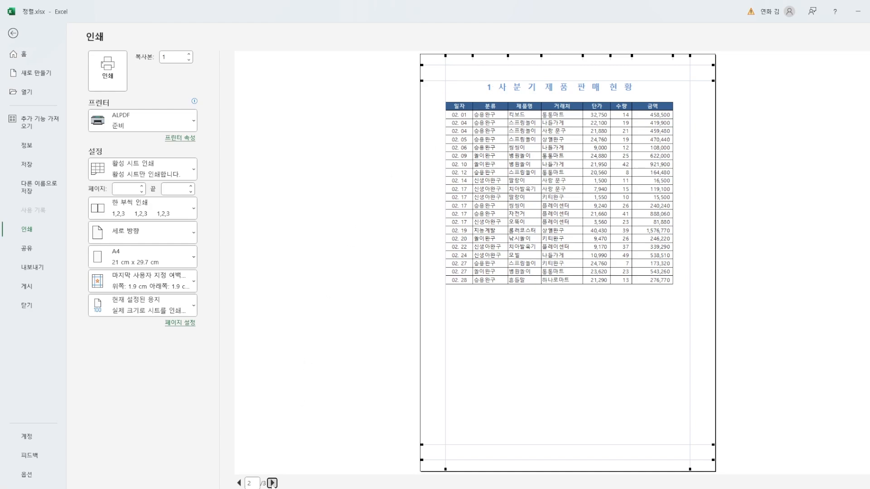
{"action": "left_click", "coordinate": [273, 484]}
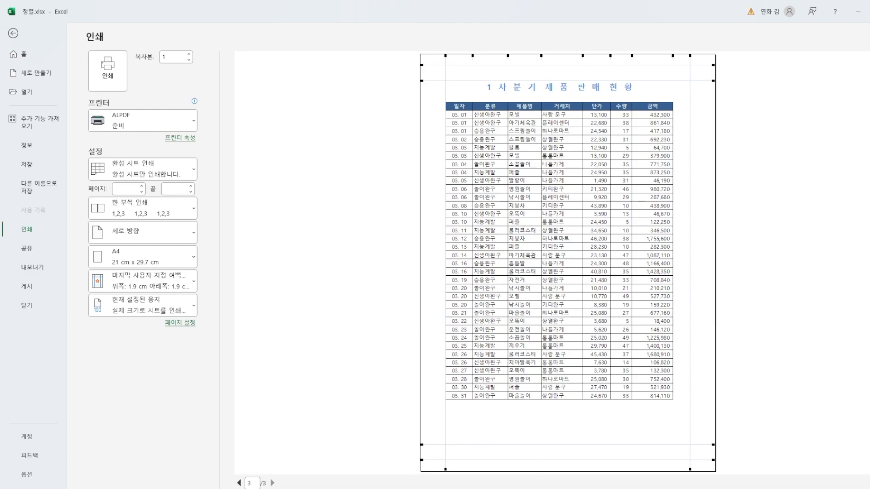
Check the checklist in the PDF notes, and return to the Excel worksheet from the print preview
{"action": "left_click", "coordinate": [354, 488]}
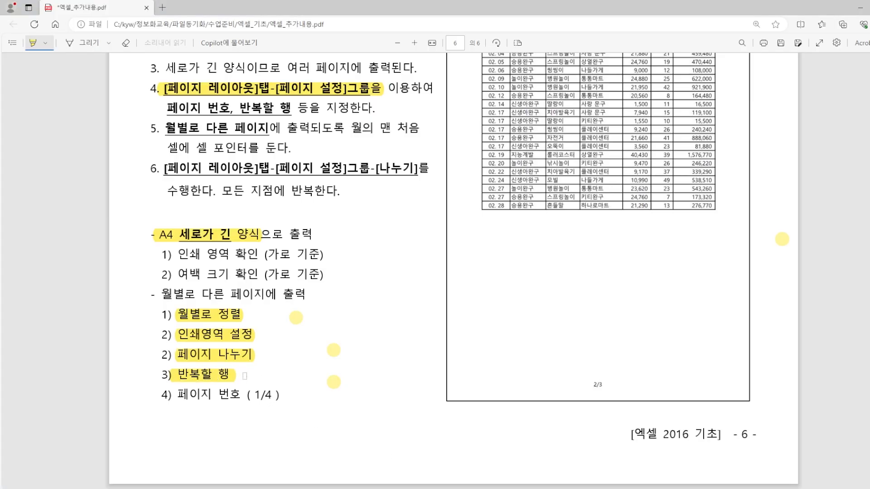
{"action": "left_click", "coordinate": [595, 488]}
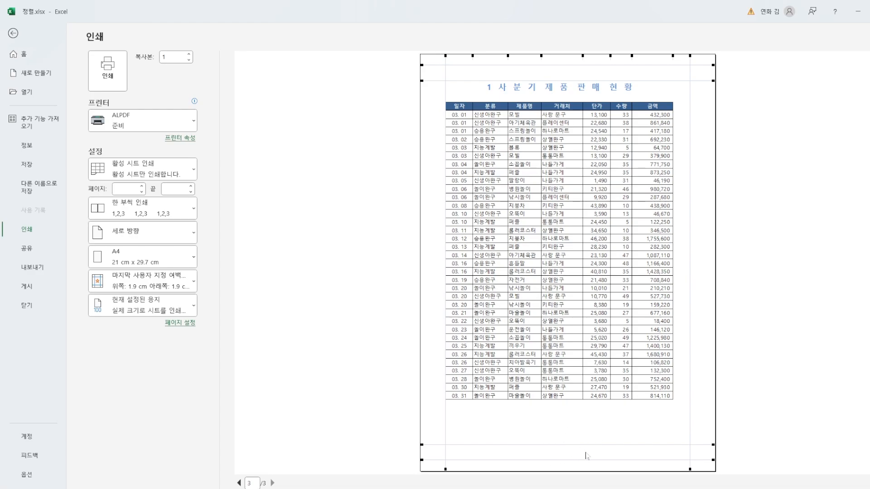
{"action": "left_click", "coordinate": [13, 36]}
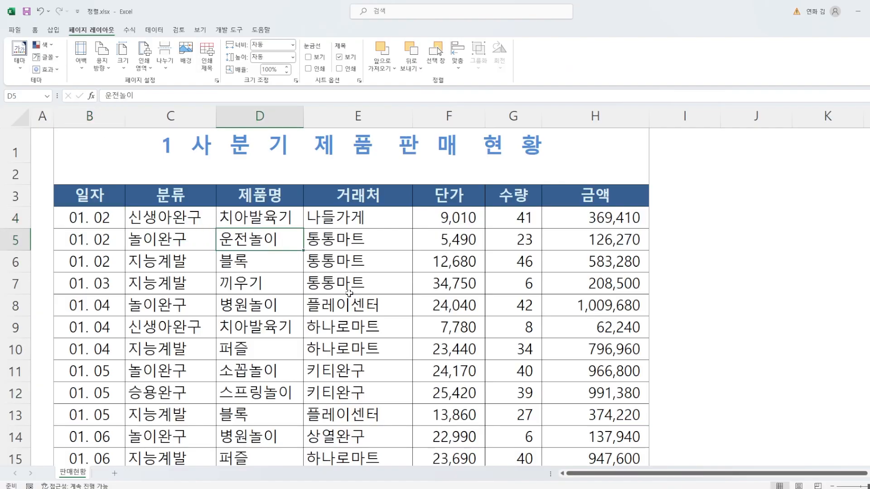
In the browser's PDF notes, highlight "페이지 번호 ( 1/4 )" and the sample page number 2/3
{"action": "key", "text": "alt+Tab"}
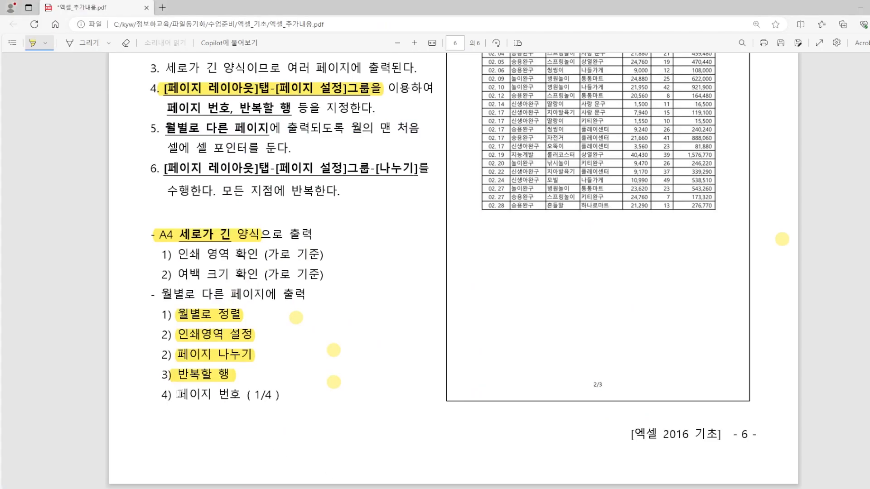
{"action": "left_click_drag", "start_coordinate": [178, 394], "coordinate": [282, 395]}
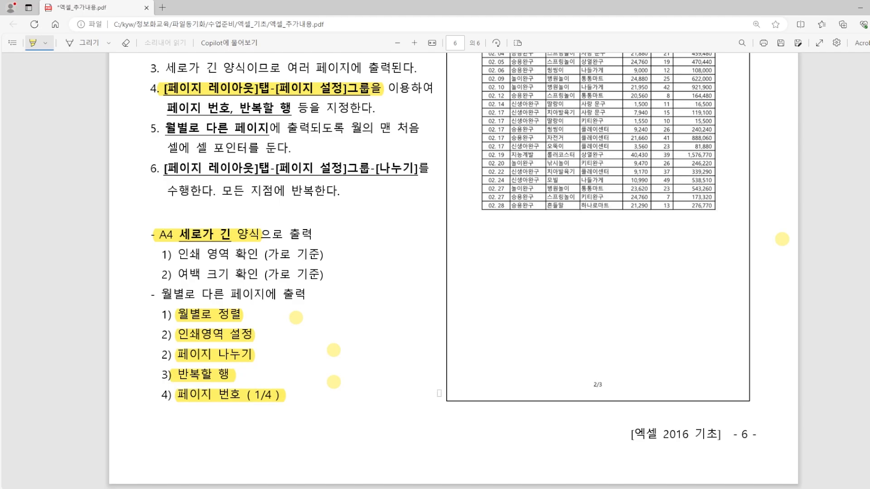
{"action": "mouse_move", "coordinate": [595, 488]}
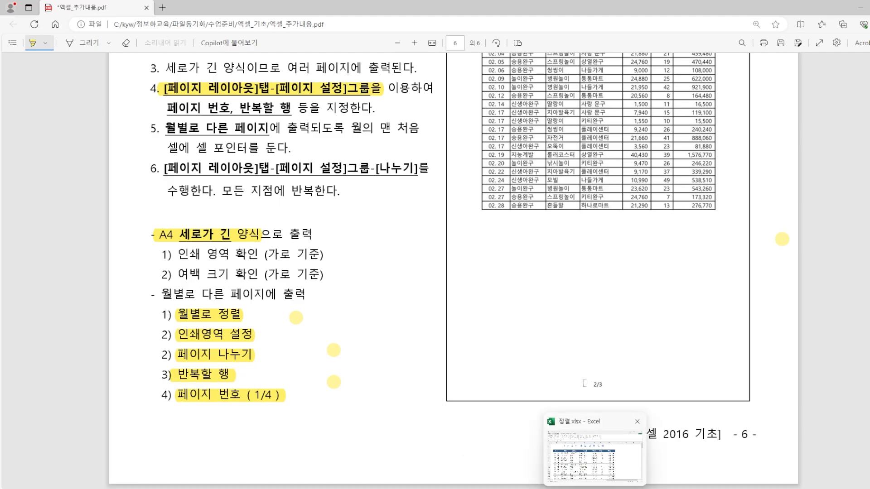
{"action": "left_click_drag", "start_coordinate": [584, 384], "coordinate": [620, 389]}
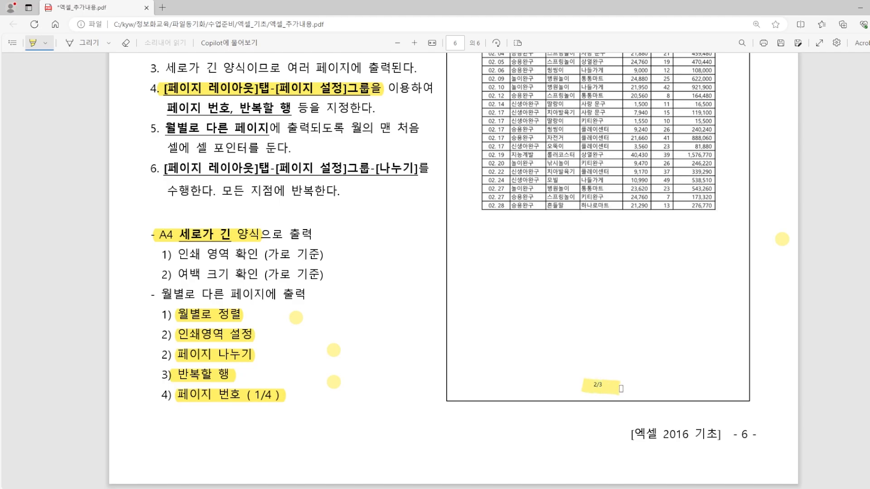
Annotate the sample page in the PDF notes with handwritten "바닥글", an arrow to the page number 2/3, a box around it and dividing lines
{"action": "left_click", "coordinate": [82, 44]}
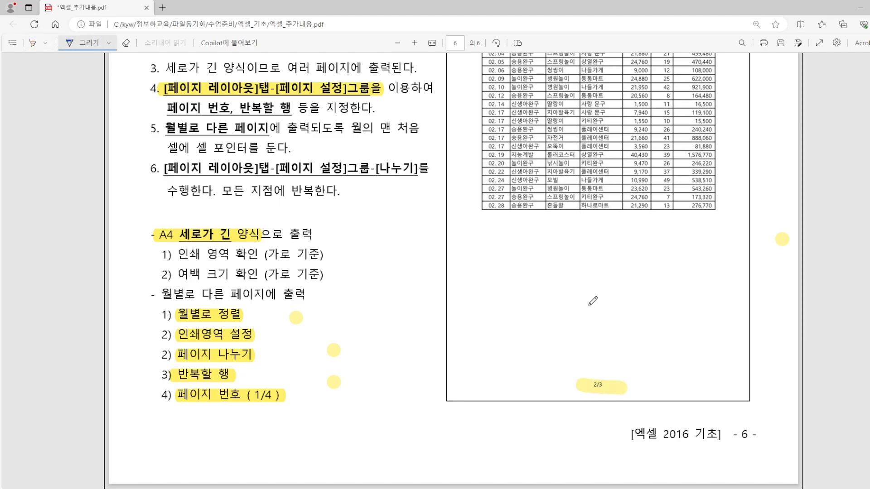
{"action": "mouse_move", "coordinate": [590, 341]}
{"action": "left_mouse_down"}
{"action": "mouse_move", "coordinate": [613, 342]}
{"action": "mouse_move", "coordinate": [615, 383]}
{"action": "left_mouse_up"}
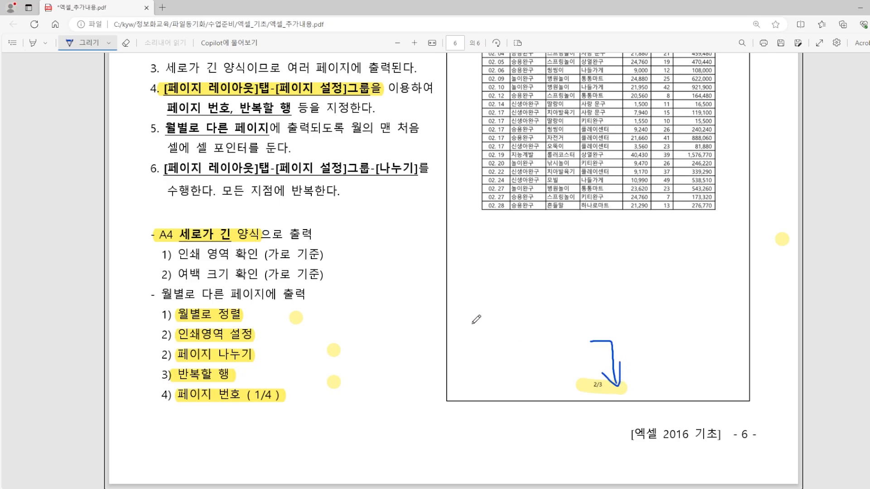
{"action": "mouse_move", "coordinate": [484, 316]}
{"action": "left_mouse_down"}
{"action": "mouse_move", "coordinate": [502, 323]}
{"action": "mouse_move", "coordinate": [494, 336]}
{"action": "mouse_move", "coordinate": [518, 347]}
{"action": "left_mouse_up"}
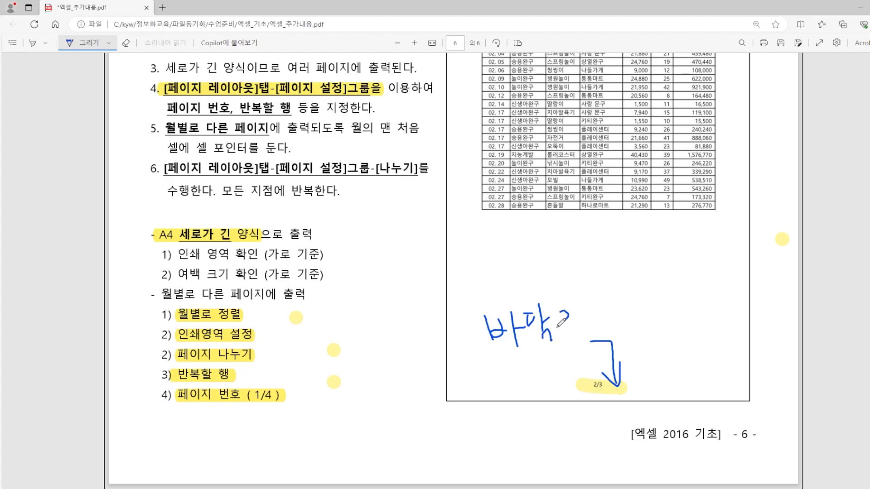
{"action": "left_click_drag", "start_coordinate": [545, 370], "coordinate": [547, 403]}
{"action": "left_click_drag", "start_coordinate": [660, 369], "coordinate": [661, 398]}
{"action": "mouse_move", "coordinate": [574, 398]}
{"action": "left_mouse_down"}
{"action": "mouse_move", "coordinate": [634, 401]}
{"action": "mouse_move", "coordinate": [639, 358]}
{"action": "mouse_move", "coordinate": [569, 358]}
{"action": "mouse_move", "coordinate": [565, 403]}
{"action": "left_mouse_up"}
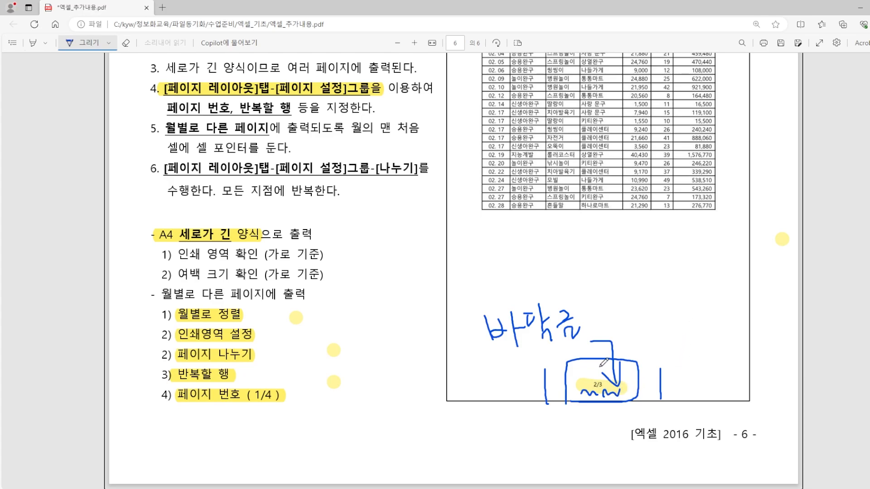
Switch to Excel, open the custom footer editor (바닥글 편집) for the page setup, and place the cursor in the center section
{"action": "key", "text": "alt+Tab"}
{"action": "left_click", "coordinate": [208, 281]}
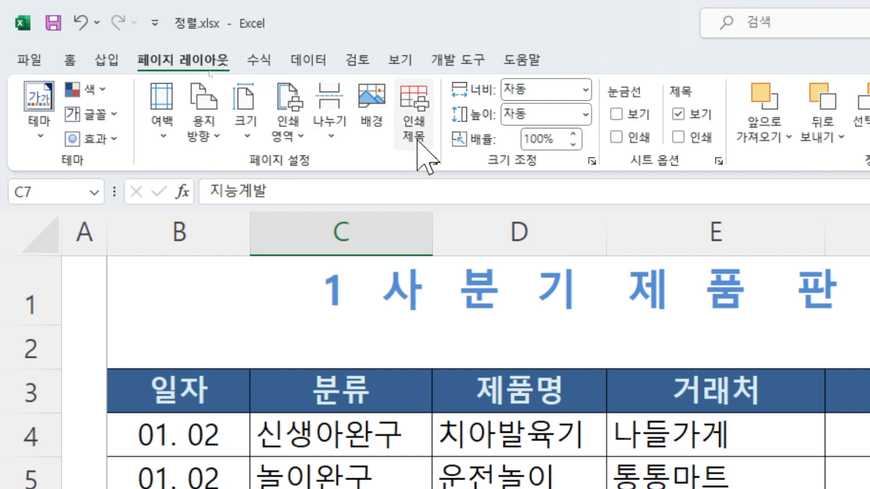
{"action": "left_click", "coordinate": [433, 161]}
{"action": "left_click_drag", "start_coordinate": [377, 27], "coordinate": [379, 45]}
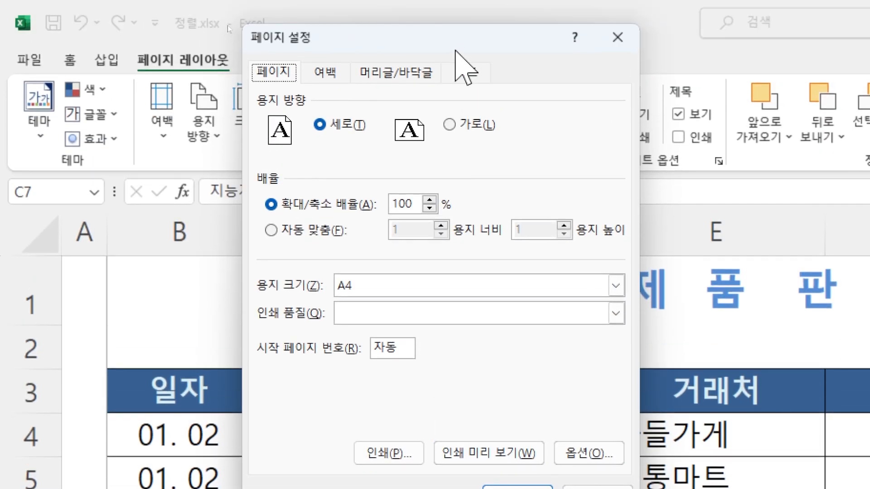
{"action": "left_click", "coordinate": [407, 74]}
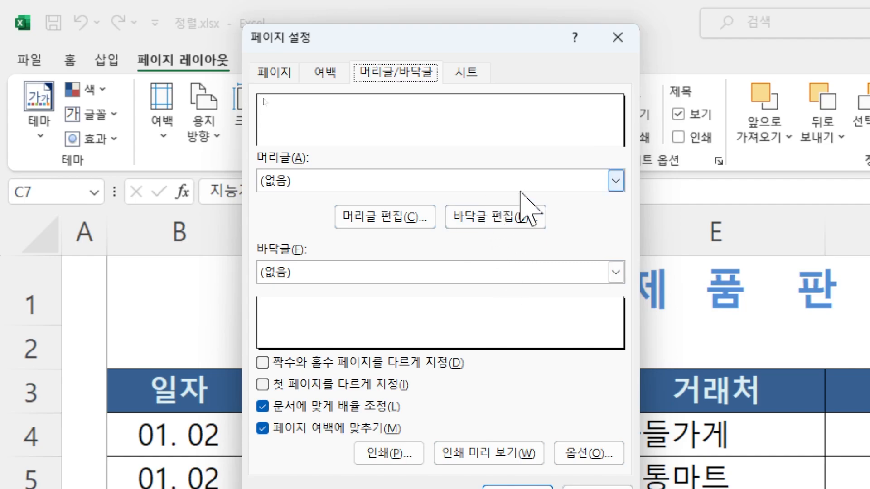
{"action": "left_click", "coordinate": [515, 222]}
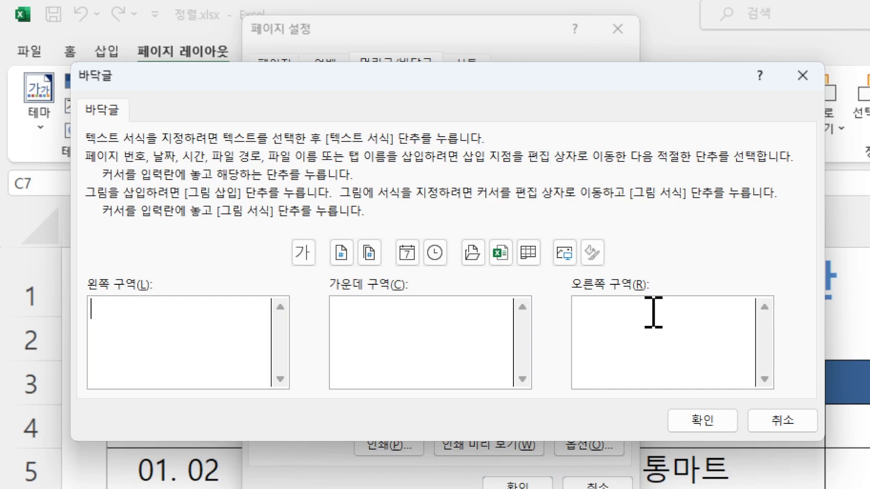
{"action": "left_click", "coordinate": [402, 312]}
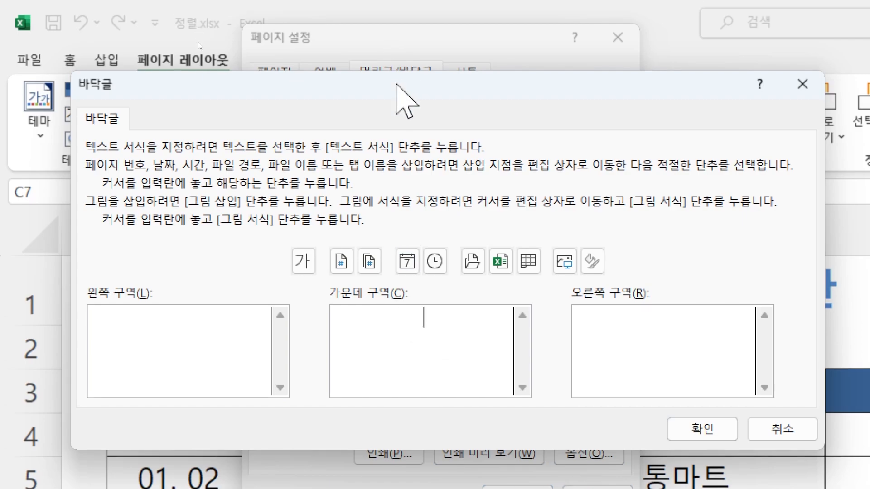
{"action": "left_click_drag", "start_coordinate": [397, 84], "coordinate": [396, 44]}
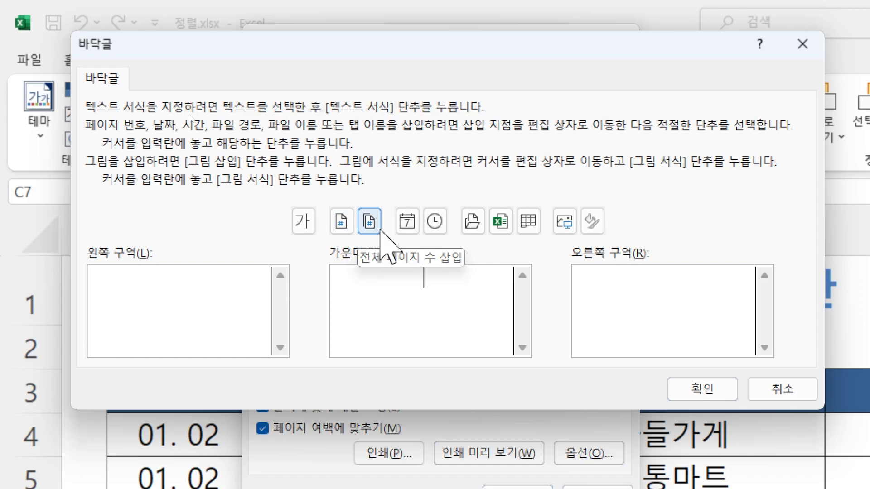
{"action": "left_click", "coordinate": [344, 223]}
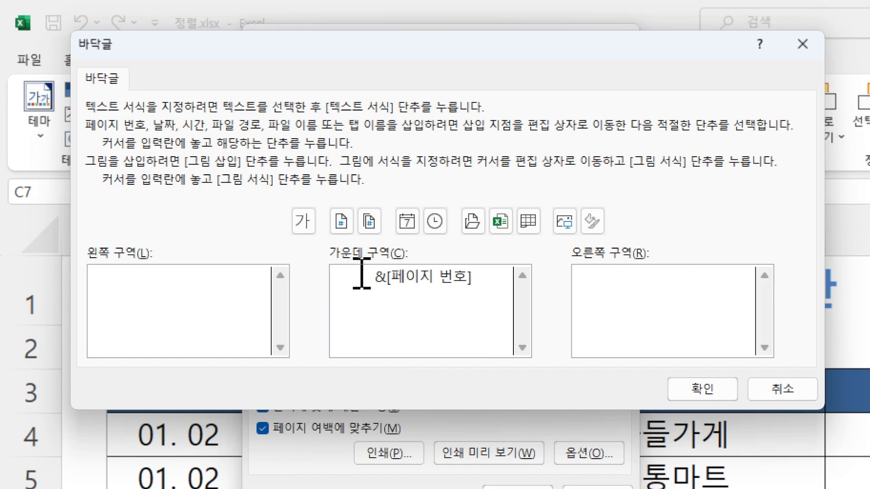
{"action": "left_click_drag", "start_coordinate": [368, 279], "coordinate": [485, 277]}
{"action": "left_click", "coordinate": [487, 279]}
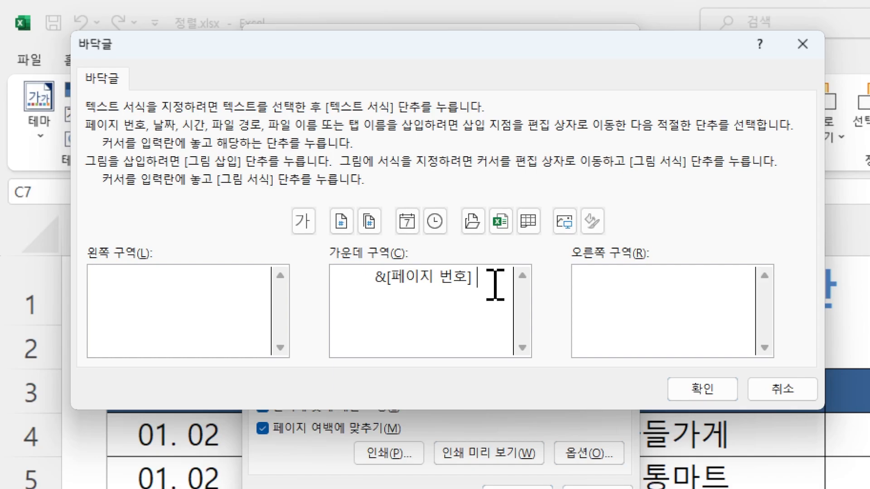
{"action": "type", "text": "/"}
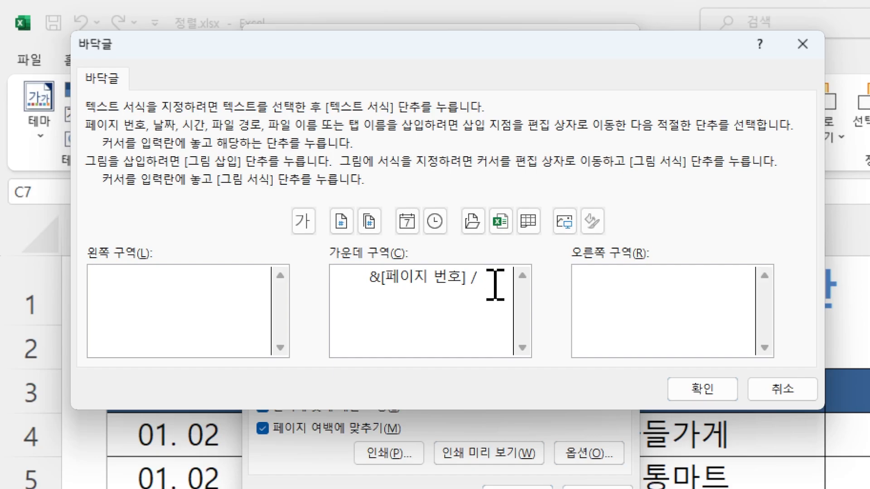
{"action": "left_click", "coordinate": [369, 222]}
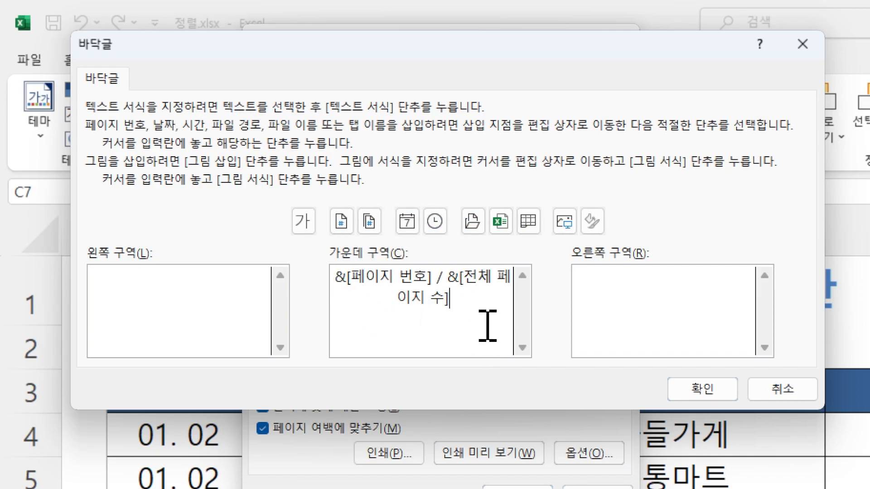
{"action": "left_click_drag", "start_coordinate": [458, 306], "coordinate": [314, 285]}
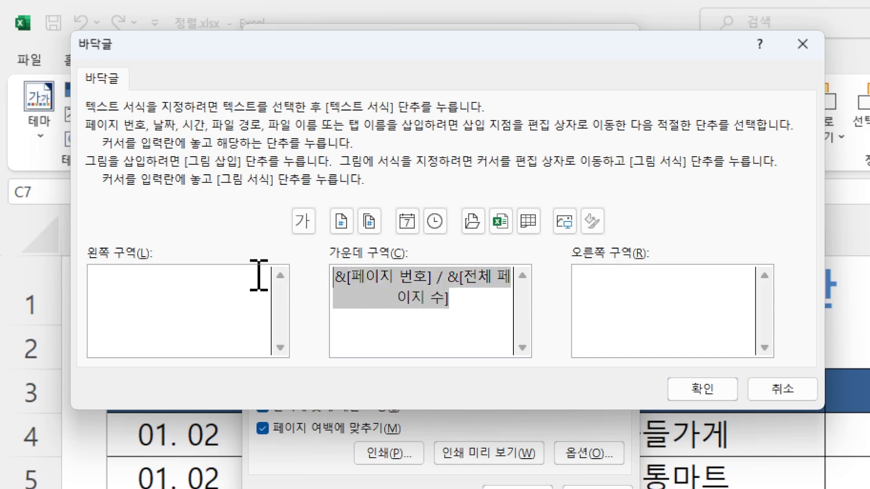
{"action": "key", "text": "Delete"}
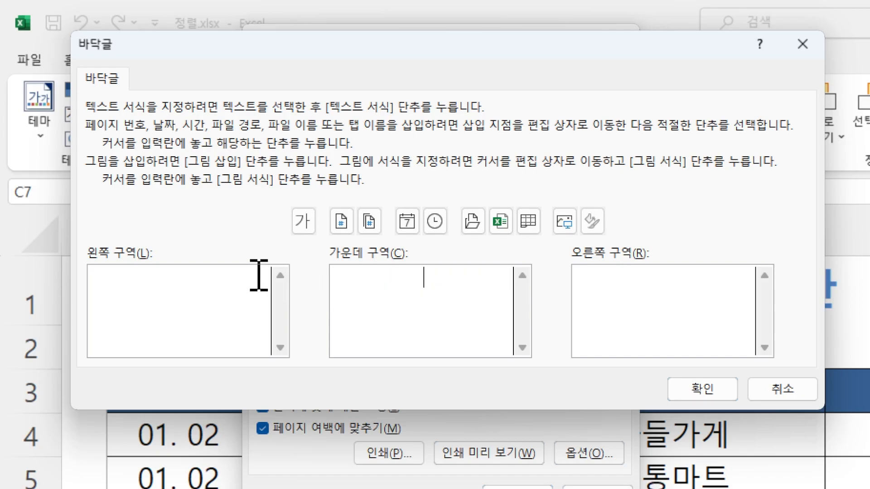
Set the footer's center section to "&[페이지 번호] / &[전체 페이지 수]" and apply the page setup
{"action": "left_click", "coordinate": [340, 222]}
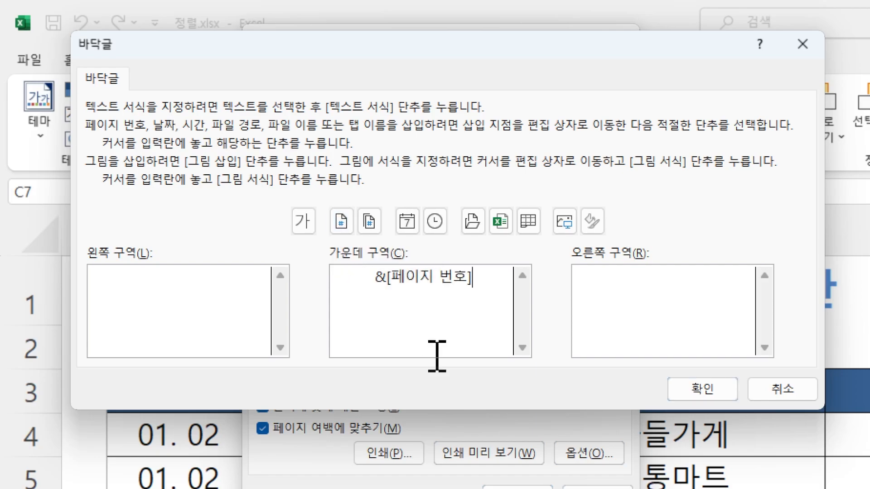
{"action": "type", "text": "/"}
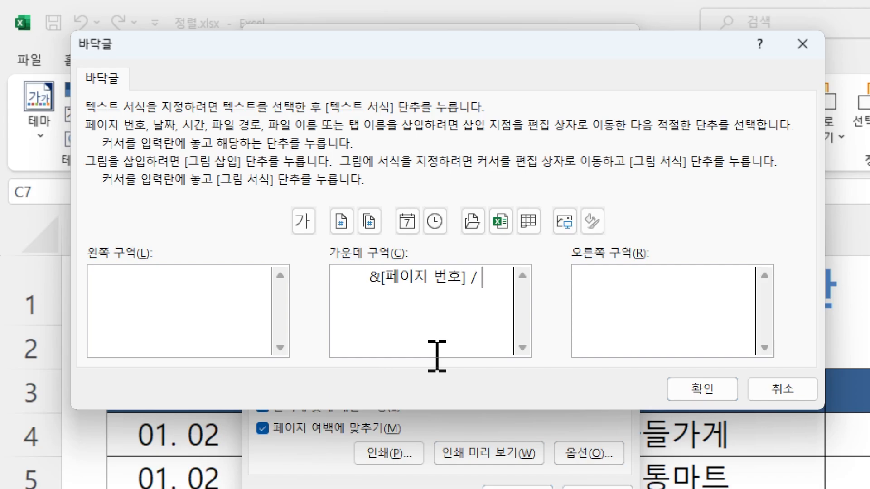
{"action": "left_click", "coordinate": [370, 222]}
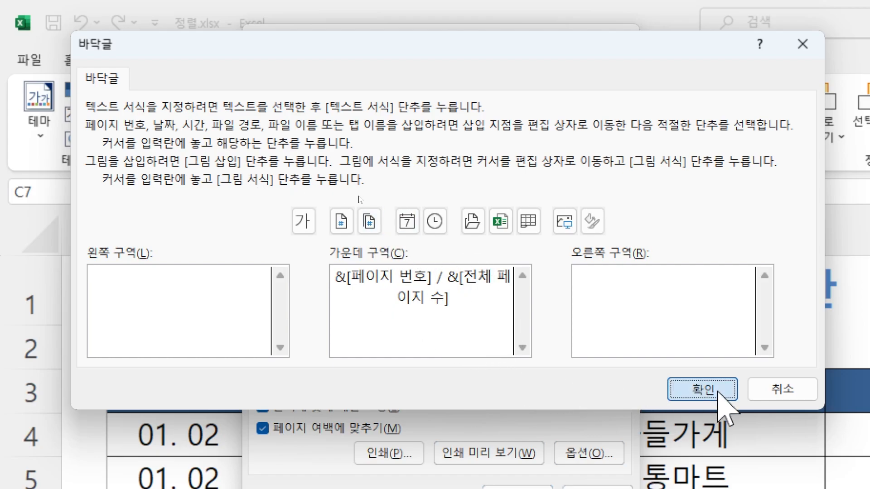
{"action": "left_click", "coordinate": [701, 389]}
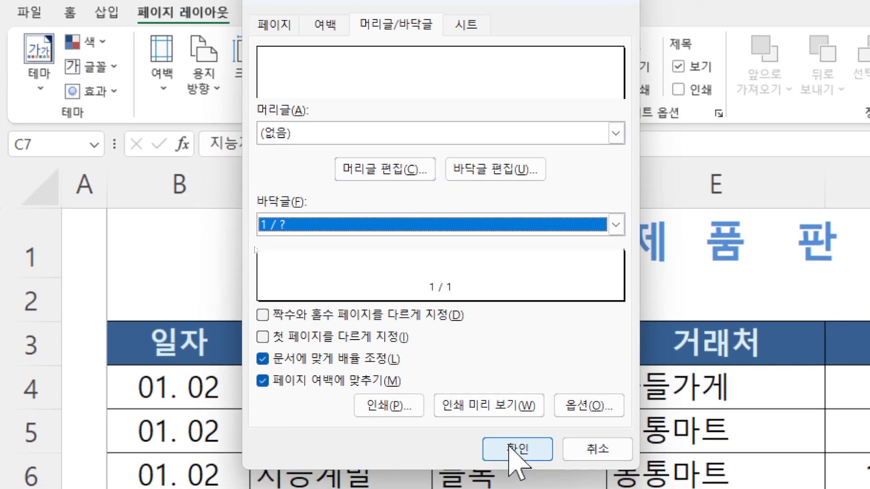
{"action": "left_click", "coordinate": [514, 449]}
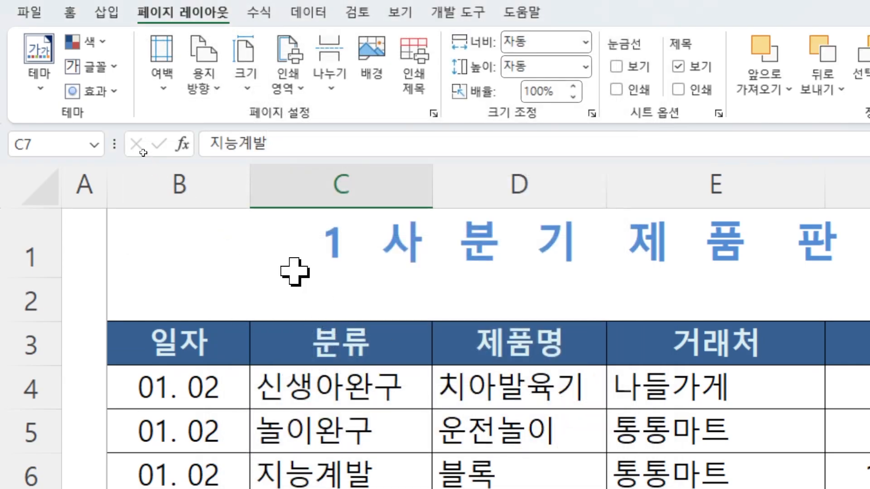
Open the print preview and check the footer page numbers on all three pages, returning to the first page
{"action": "left_click", "coordinate": [266, 236]}
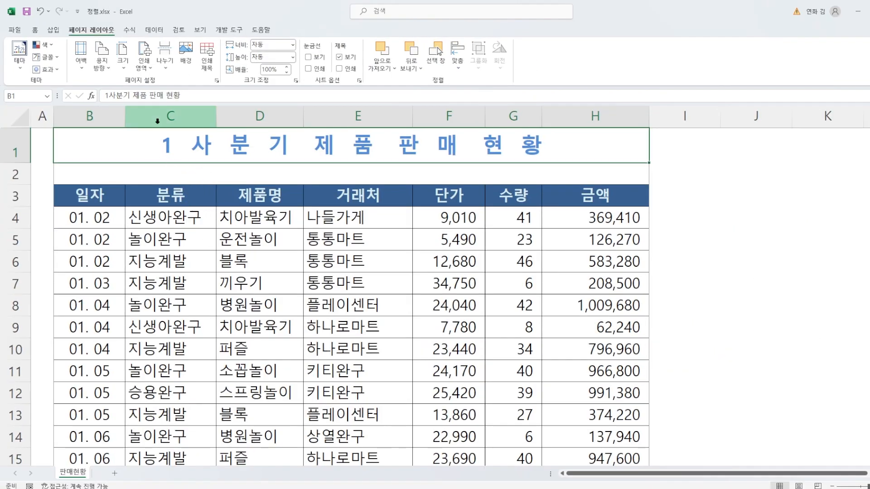
{"action": "left_click", "coordinate": [15, 30]}
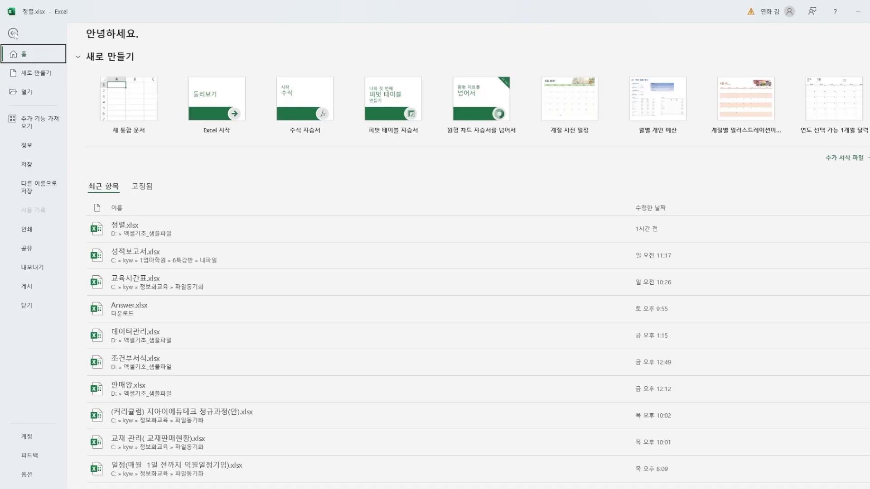
{"action": "left_click", "coordinate": [29, 232]}
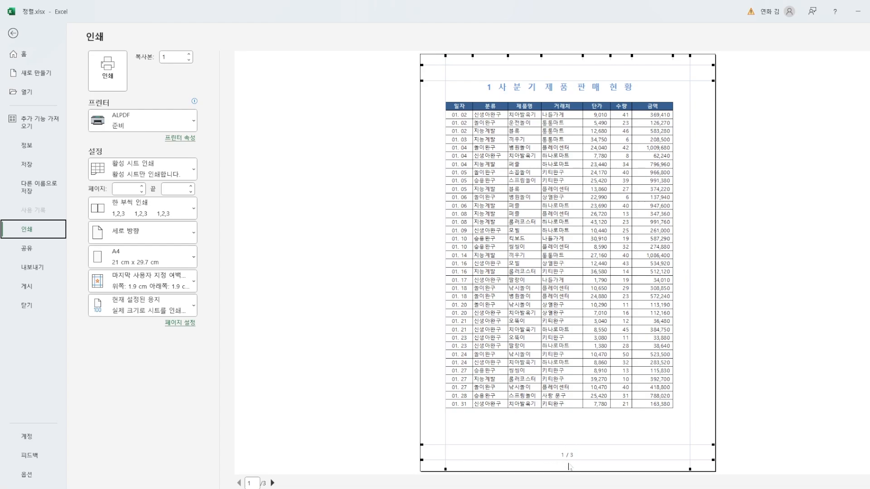
{"action": "left_click", "coordinate": [273, 483]}
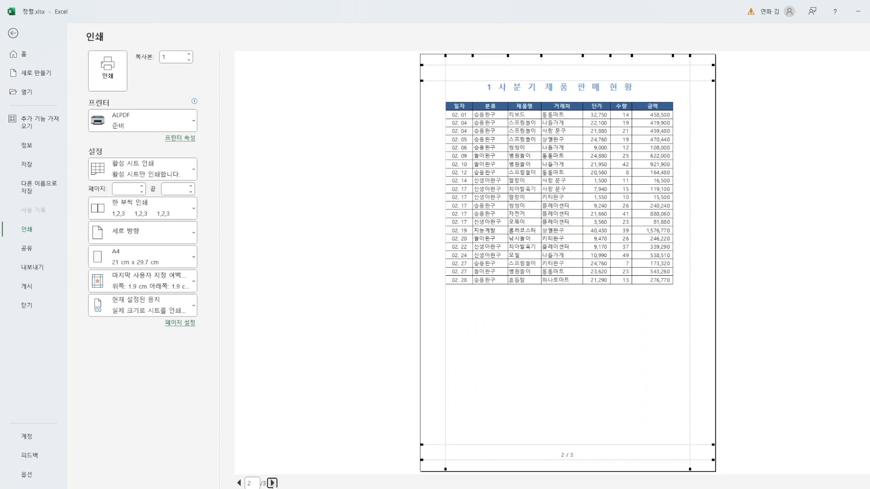
{"action": "left_click", "coordinate": [272, 483]}
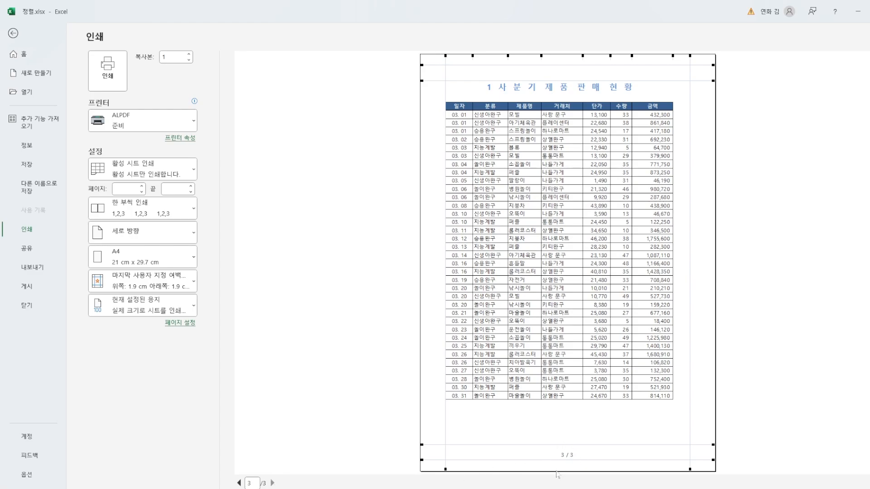
{"action": "left_click", "coordinate": [239, 483]}
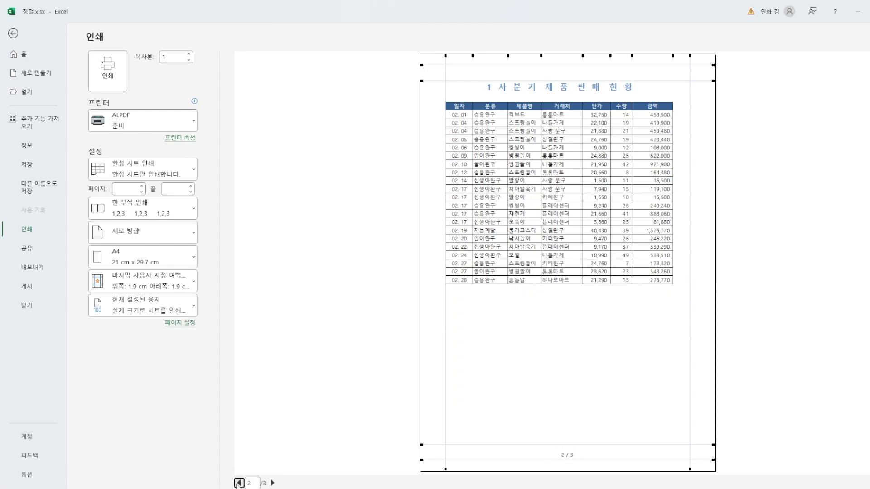
{"action": "left_click", "coordinate": [238, 483]}
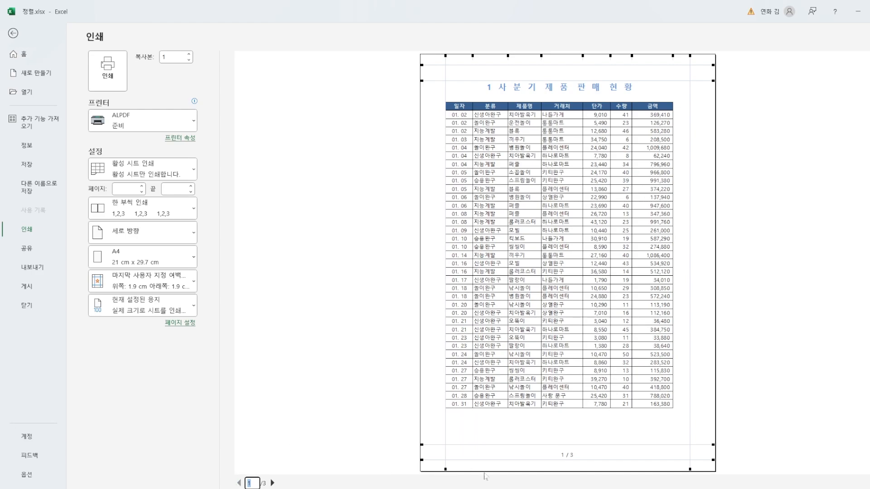
Switch to the PDF notes, review the printing instructions, and draw a tall vertical line crossed by a short horizontal line beside the checklist
{"action": "key", "text": "alt+Tab"}
{"action": "scroll", "coordinate": [325, 197], "scroll_direction": "up", "scroll_amount": 4}
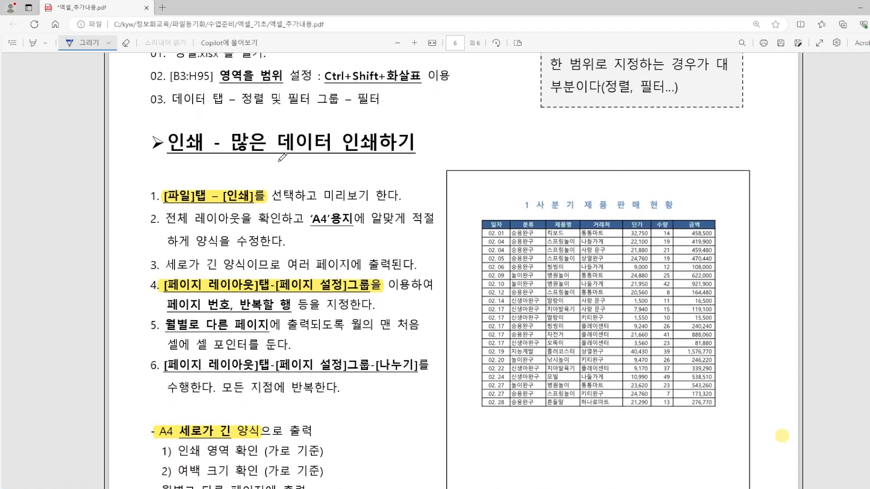
{"action": "scroll", "coordinate": [417, 194], "scroll_direction": "down", "scroll_amount": 5}
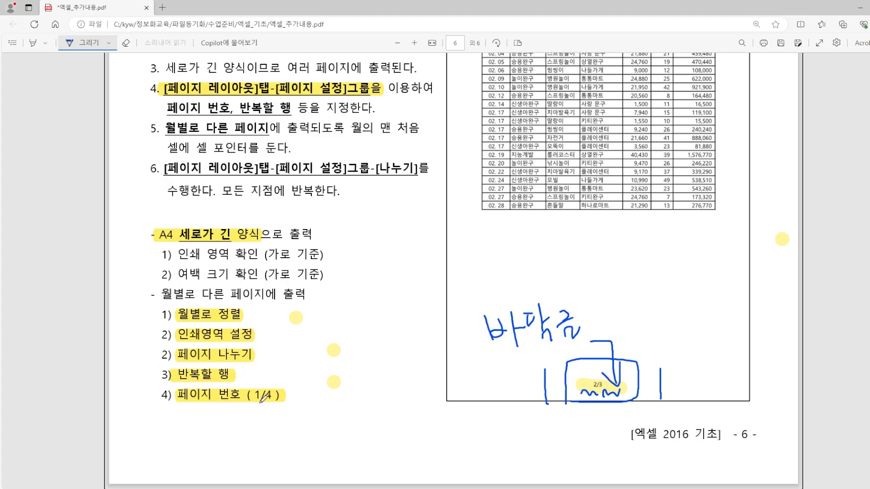
{"action": "mouse_move", "coordinate": [342, 316]}
{"action": "left_mouse_down"}
{"action": "mouse_move", "coordinate": [332, 427]}
{"action": "mouse_move", "coordinate": [357, 414]}
{"action": "left_mouse_up"}
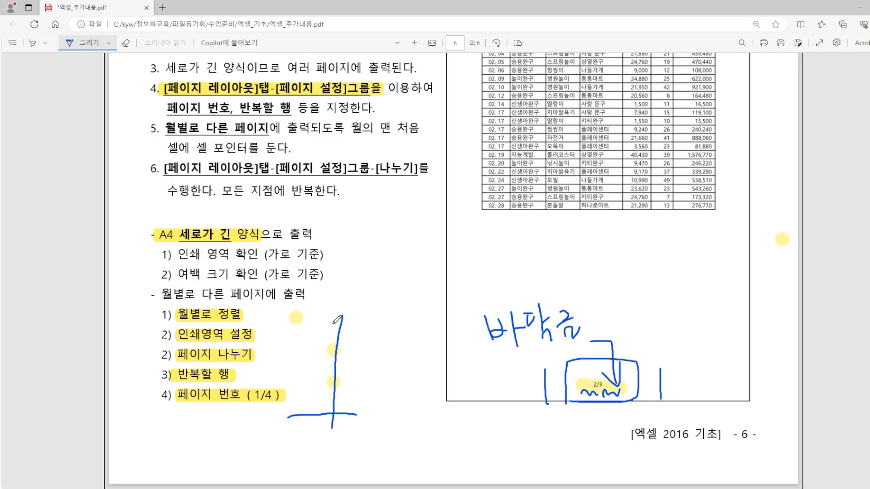
{"action": "scroll", "coordinate": [336, 320], "scroll_direction": "up", "scroll_amount": 5}
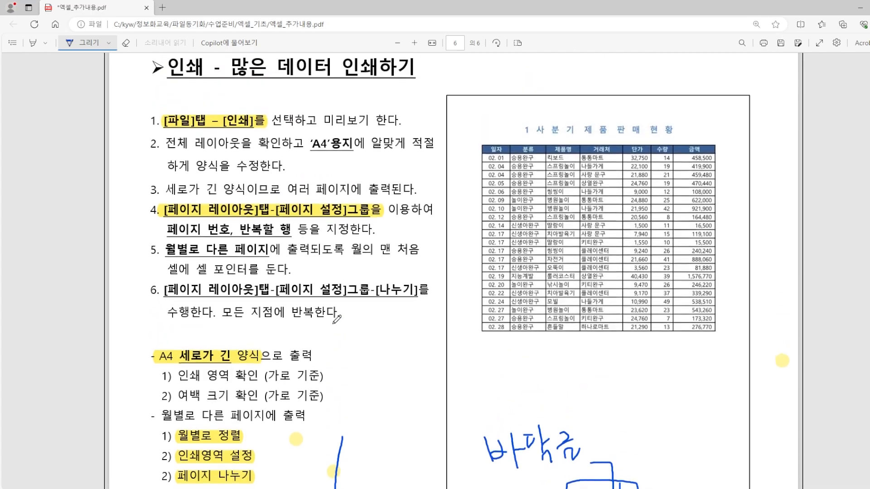